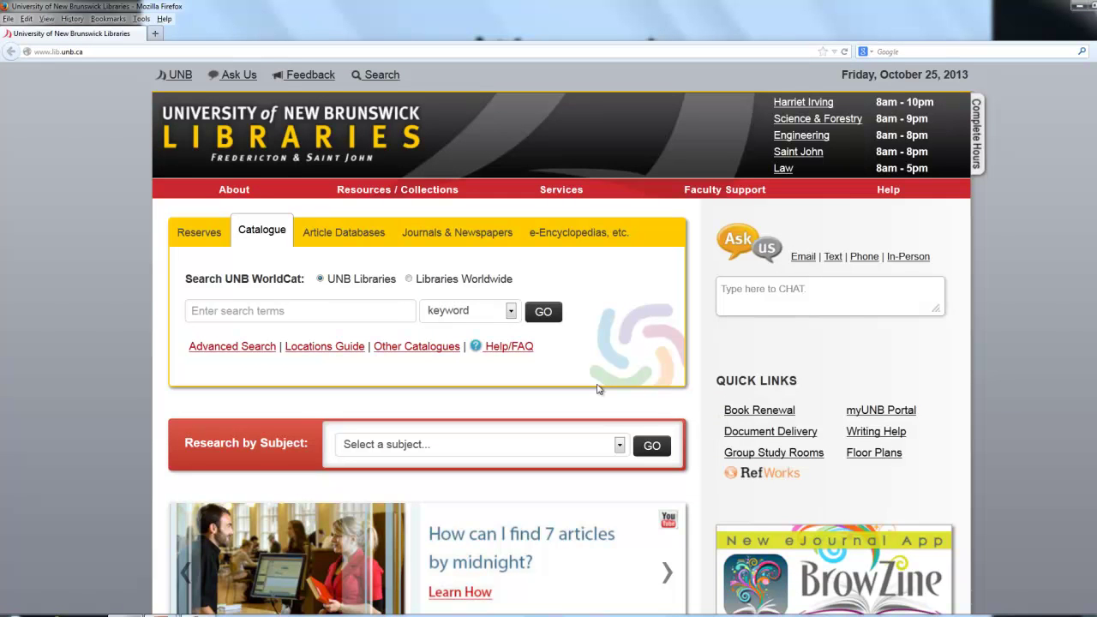
Pick Academic Search Premier from the Article Databases title list and open it in EBSCOhost
{"action": "left_click", "coordinate": [352, 243]}
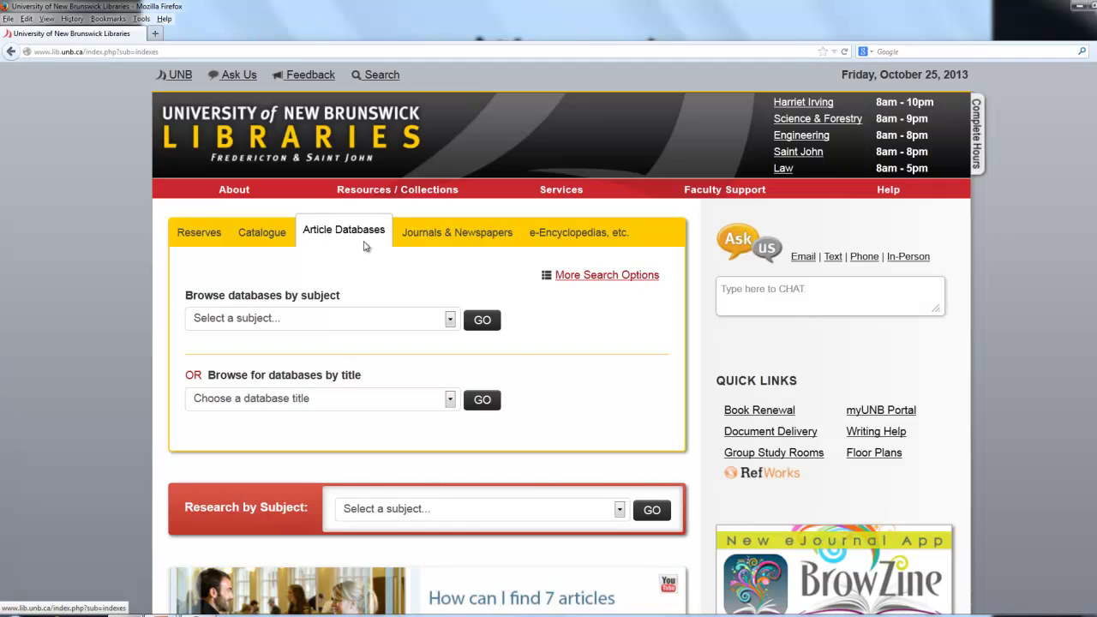
{"action": "left_click", "coordinate": [452, 401]}
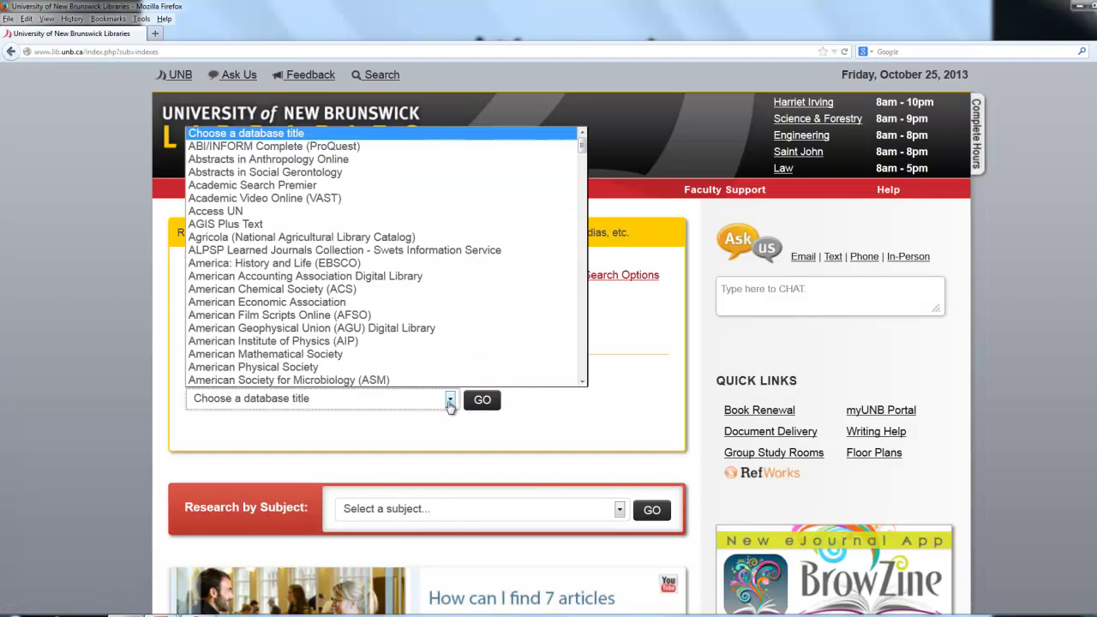
{"action": "left_click", "coordinate": [317, 187]}
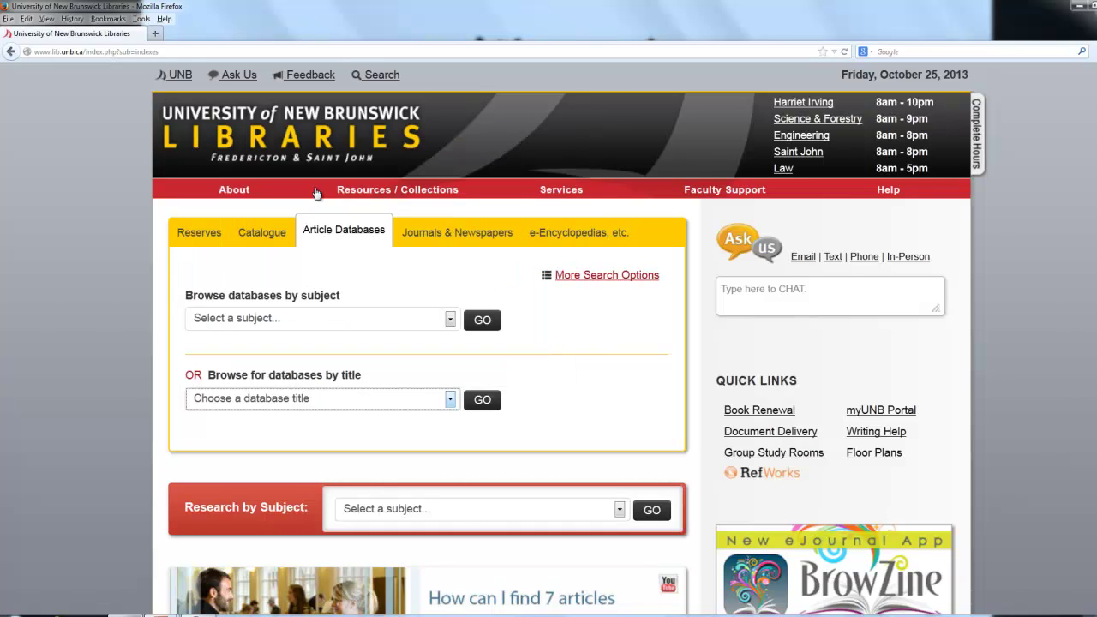
{"action": "left_click", "coordinate": [485, 400]}
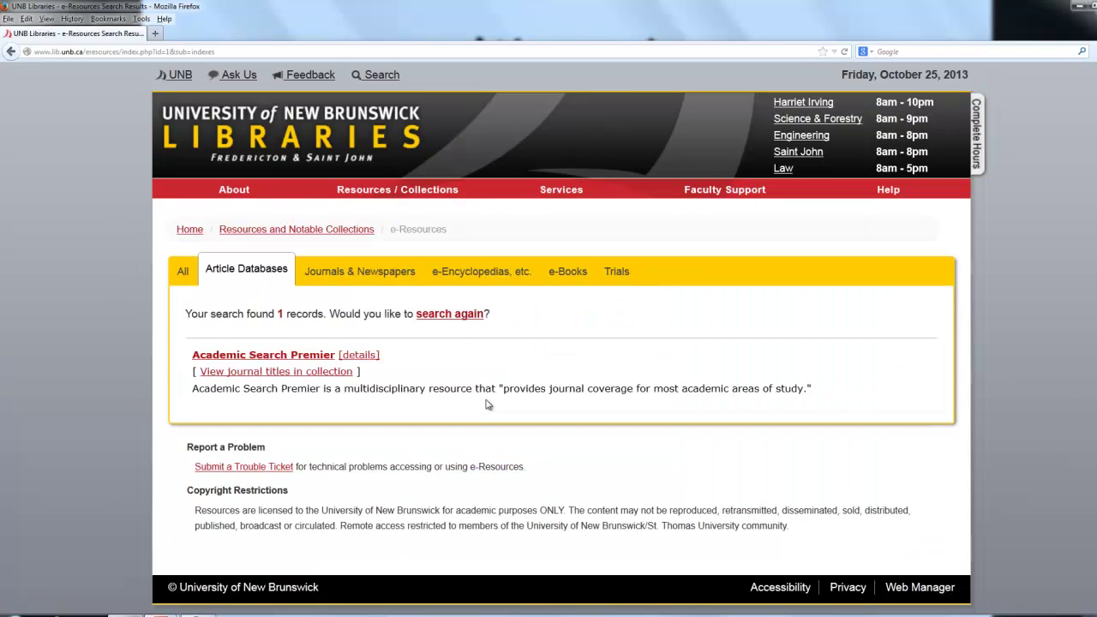
{"action": "left_click", "coordinate": [304, 359]}
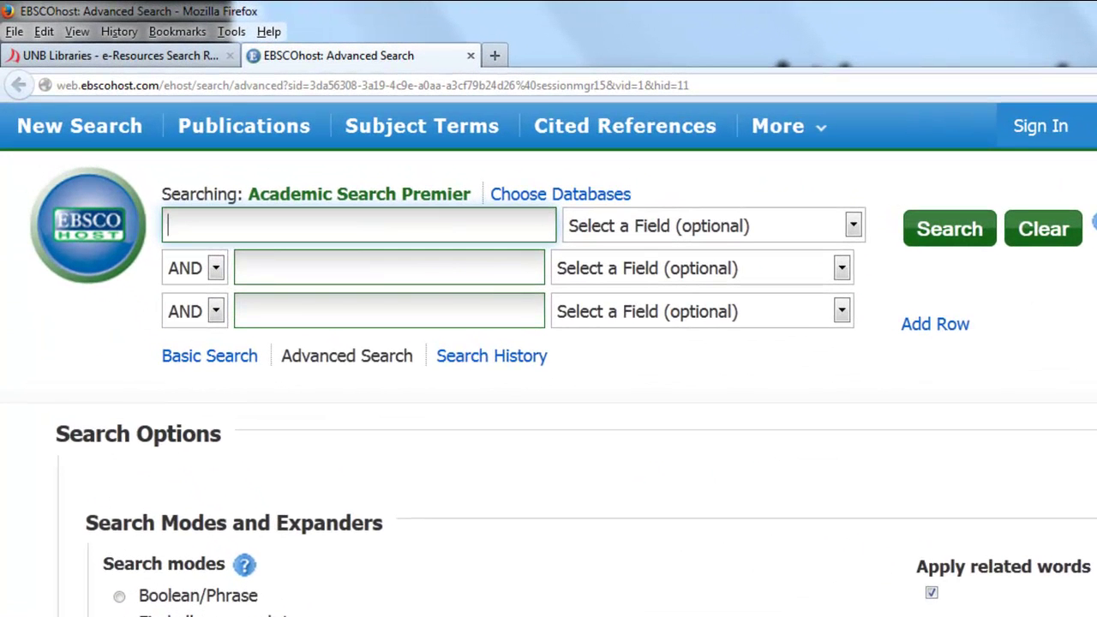
Search 'diabetes screening' in the first row and 'Caribbean schools' in the second
{"action": "type", "text": "diabetes"}
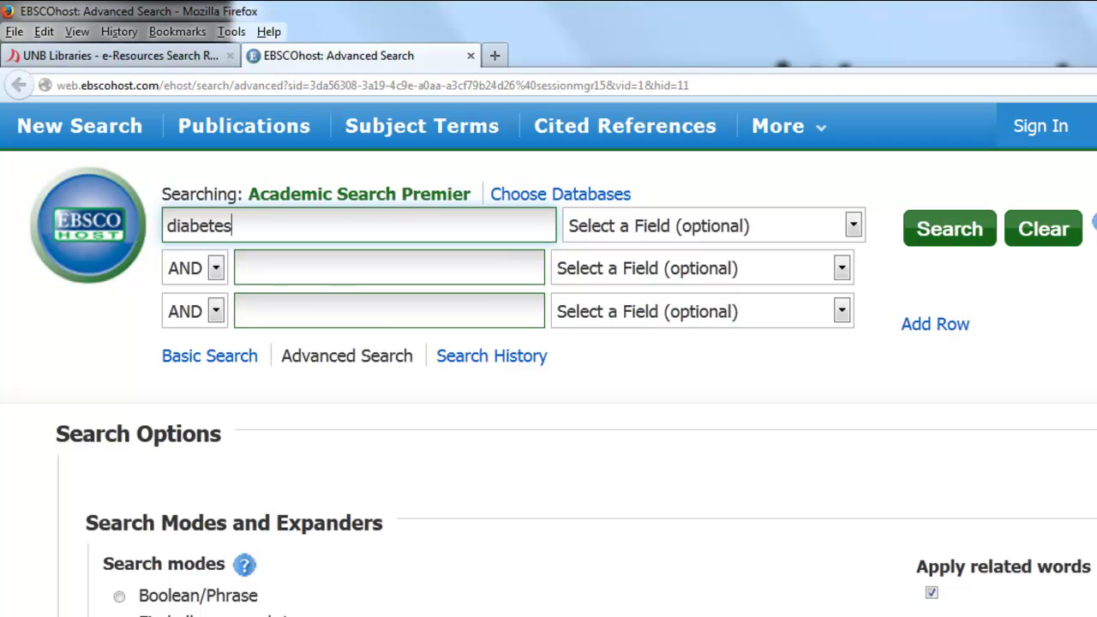
{"action": "type", "text": " screening"}
{"action": "key", "text": "Tab"}
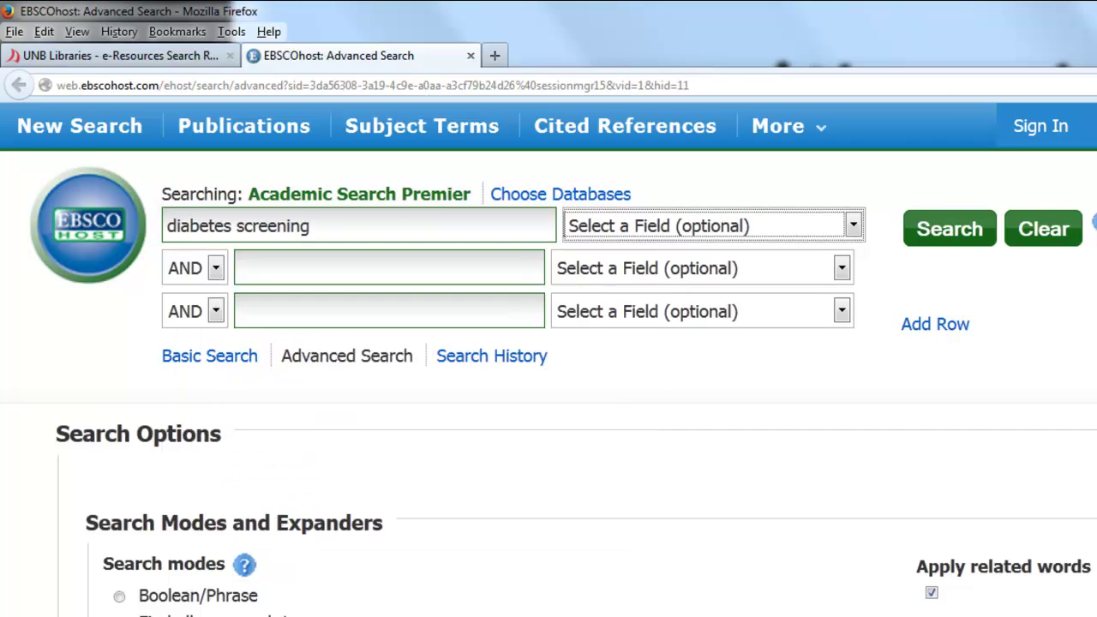
{"action": "key", "text": "Tab"}
{"action": "key", "text": "Tab"}
{"action": "type", "text": "Caribbean schools"}
{"action": "key", "text": "Return"}
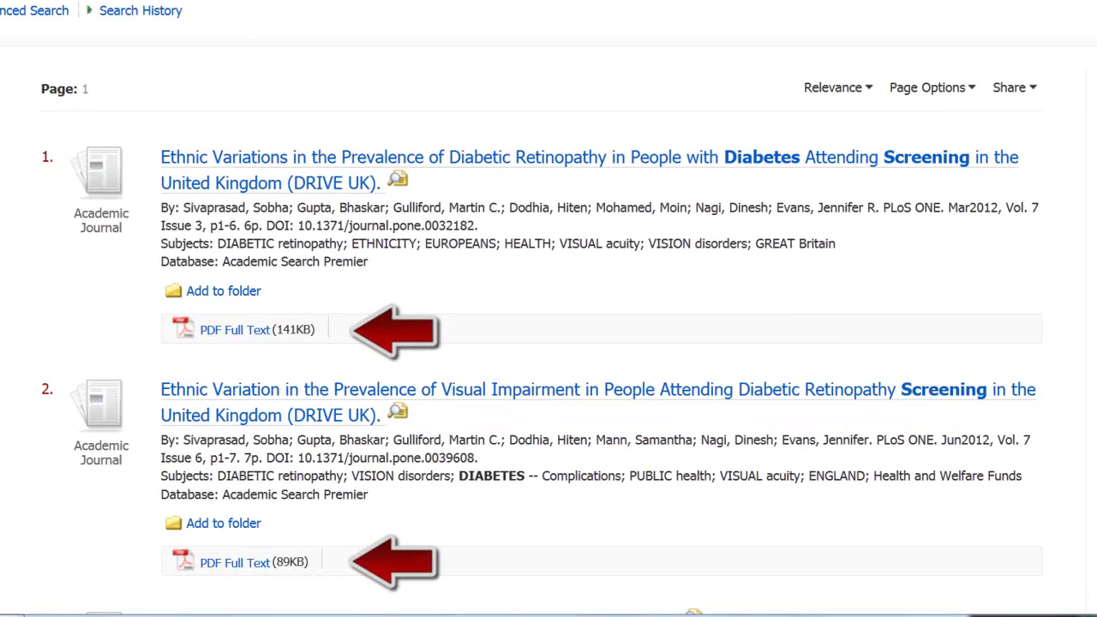
Check full-text availability for result 3, the Trinidad schoolchildren diabetes screening article
{"action": "scroll", "coordinate": [549, 309], "scroll_direction": "down", "scroll_amount": 4}
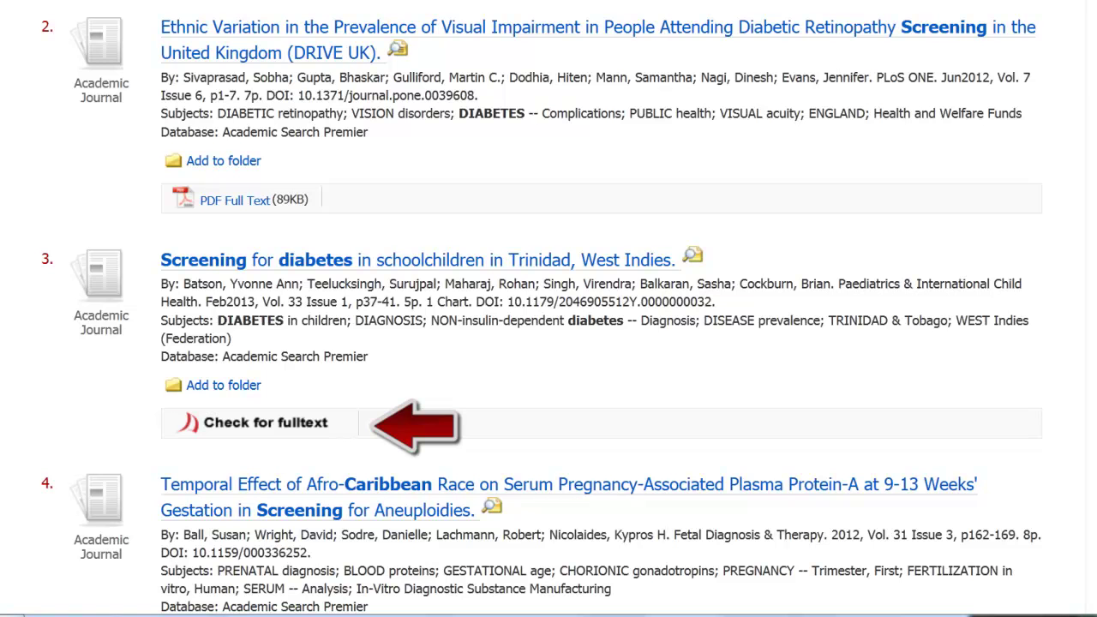
{"action": "left_click", "coordinate": [240, 425]}
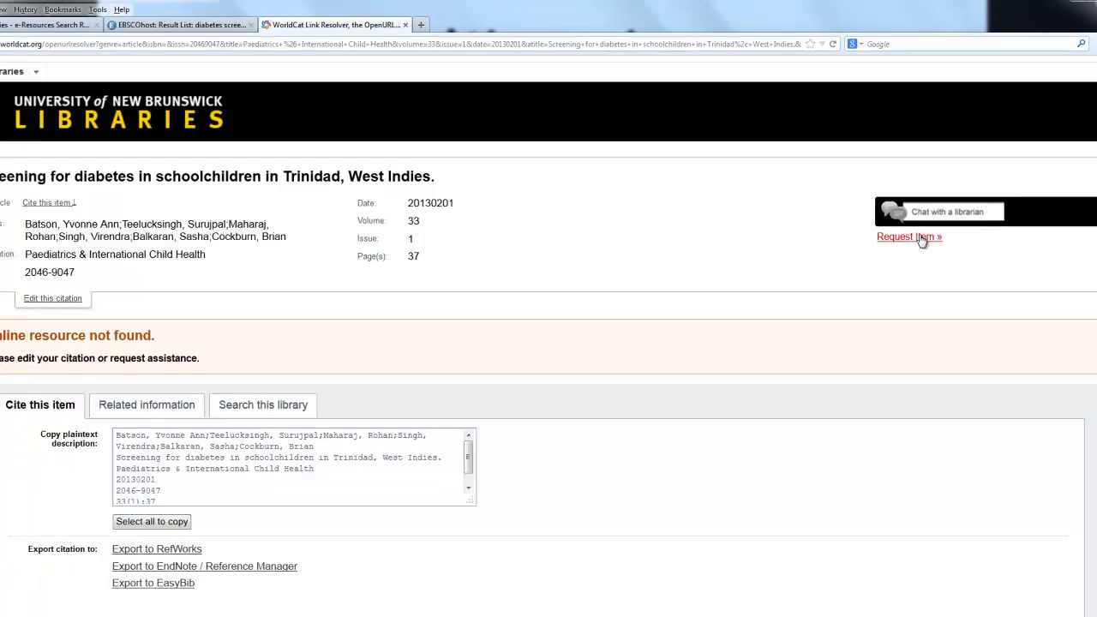
Request the article via Request Item and sign in with your login ID and password
{"action": "left_click", "coordinate": [810, 239]}
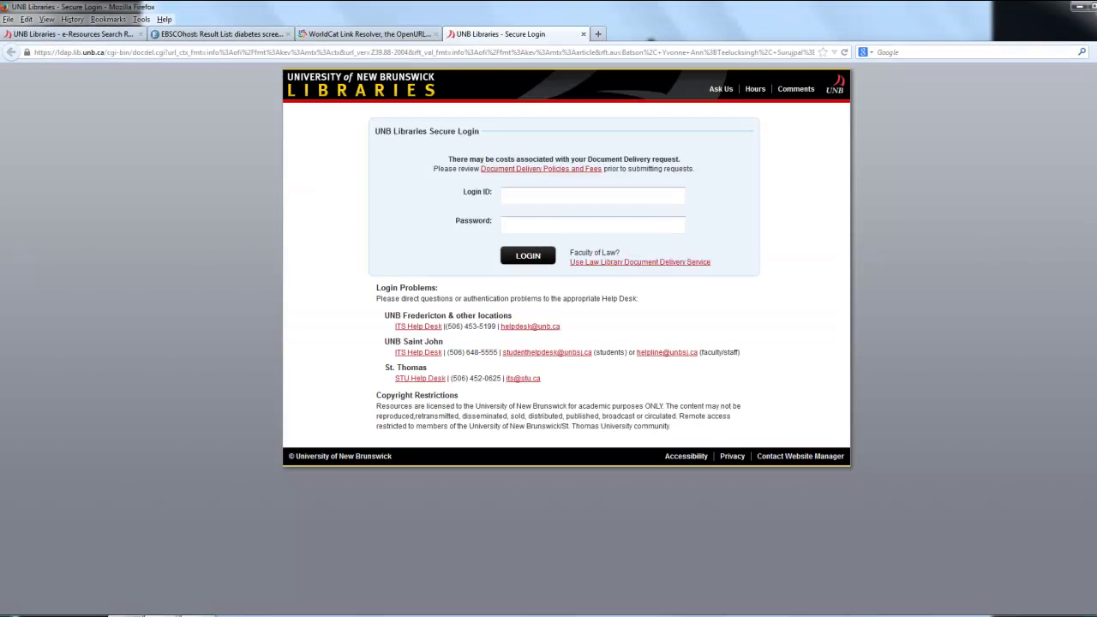
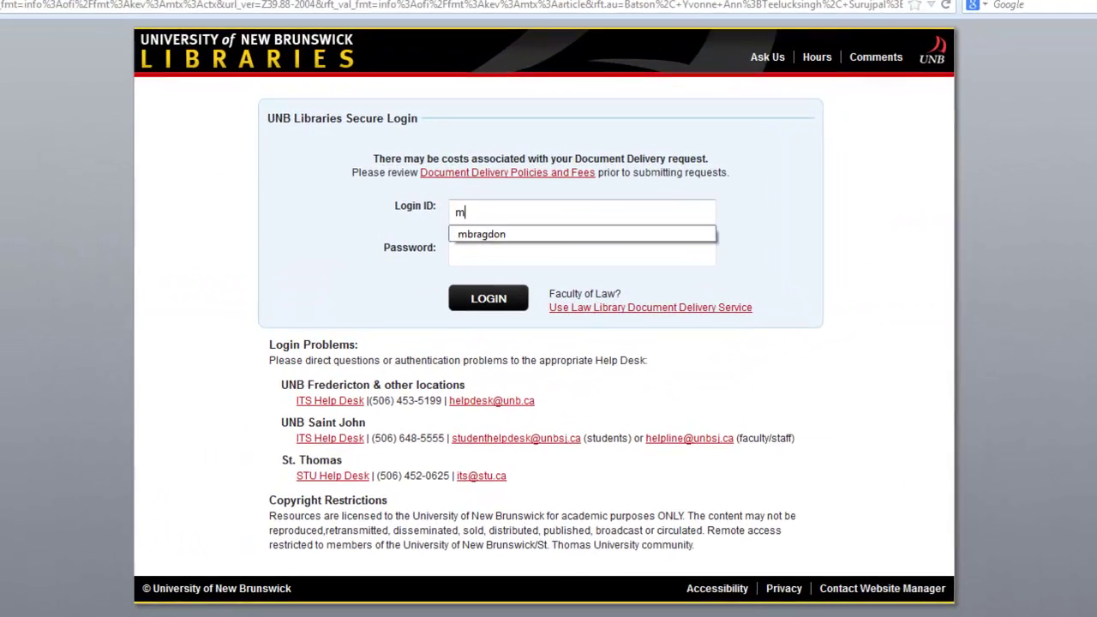
{"action": "key", "text": "Tab"}
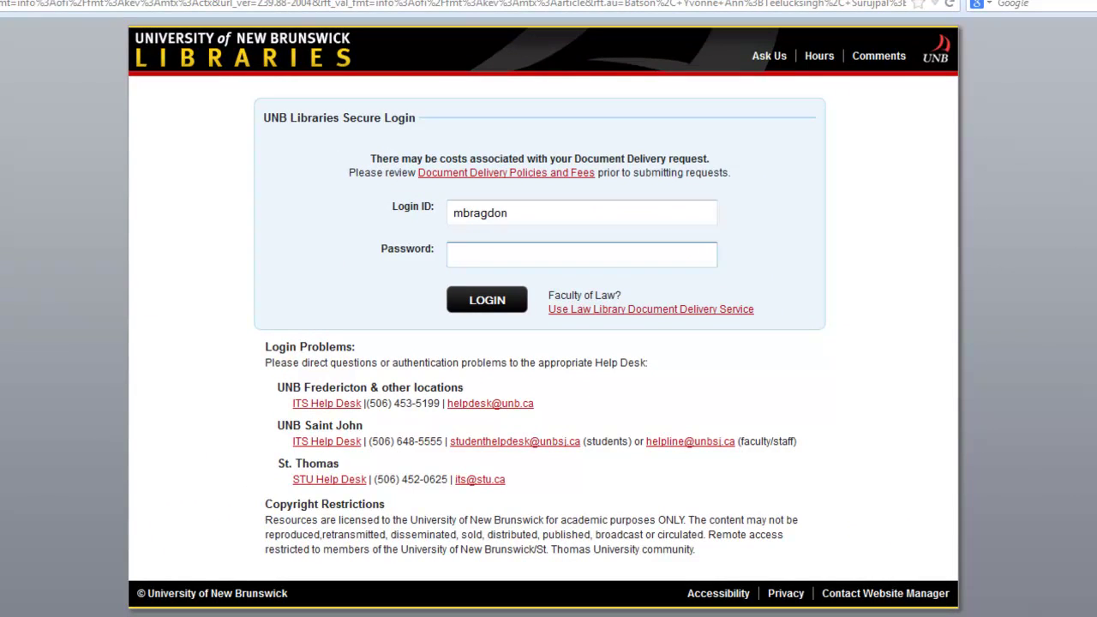
{"action": "type", "text": "****************"}
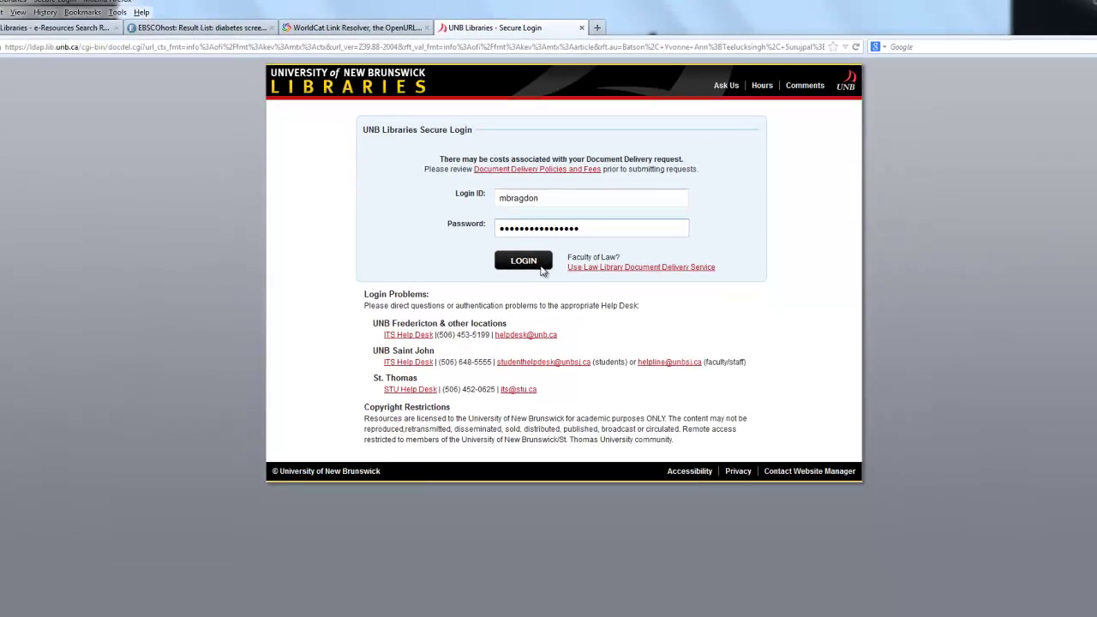
{"action": "key", "text": "Return"}
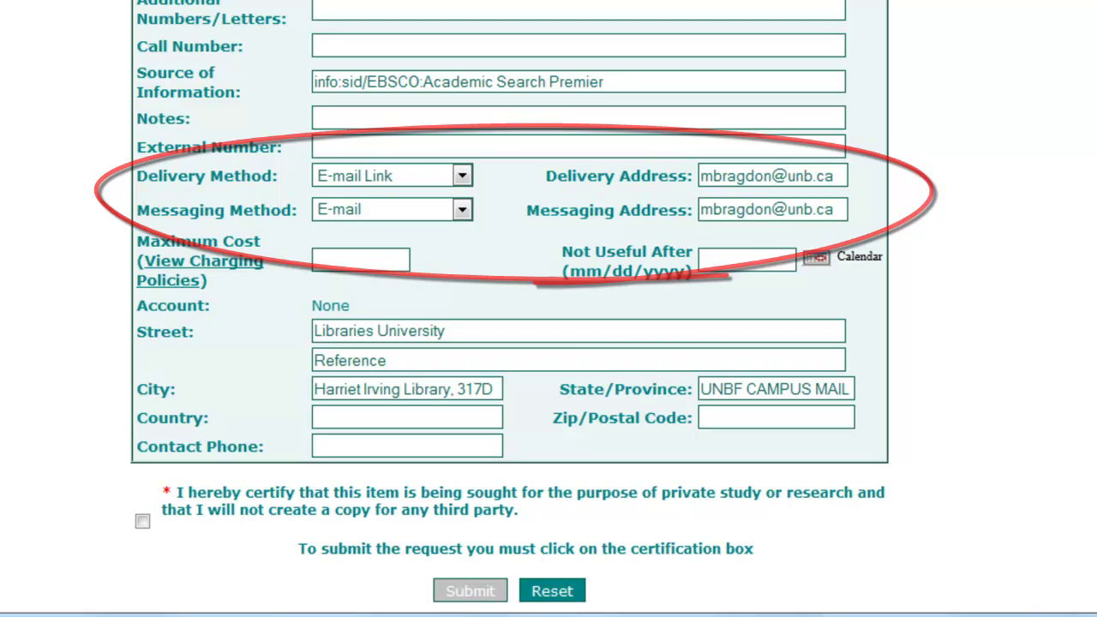
Tick the certification that the Trinidad article copy is for private study
{"action": "scroll", "coordinate": [511, 308], "scroll_direction": "down", "scroll_amount": 3}
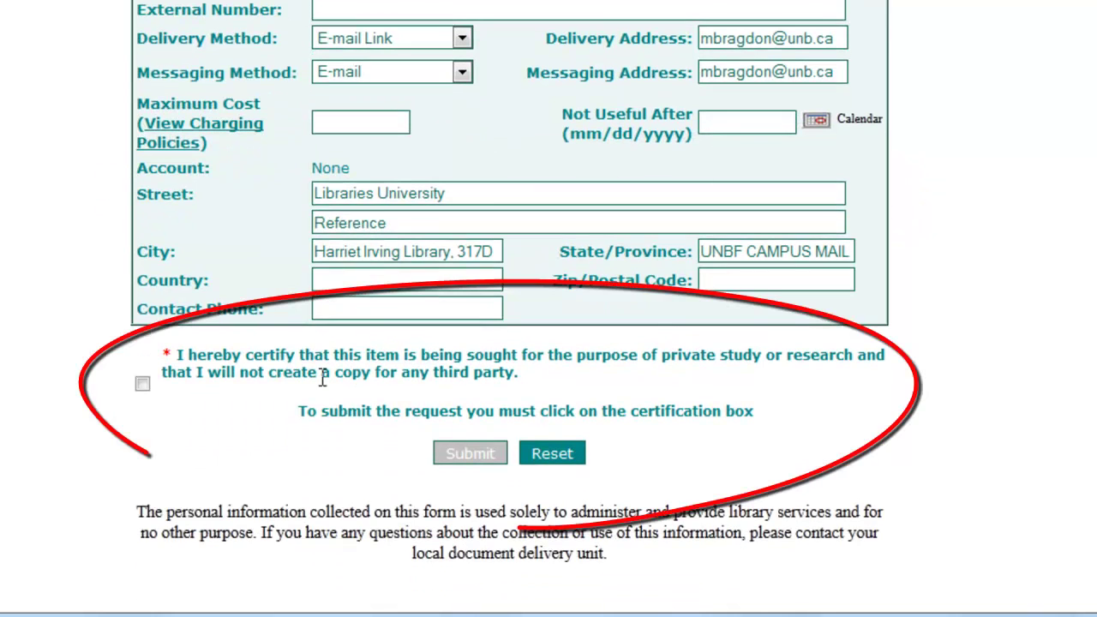
{"action": "left_click", "coordinate": [142, 384]}
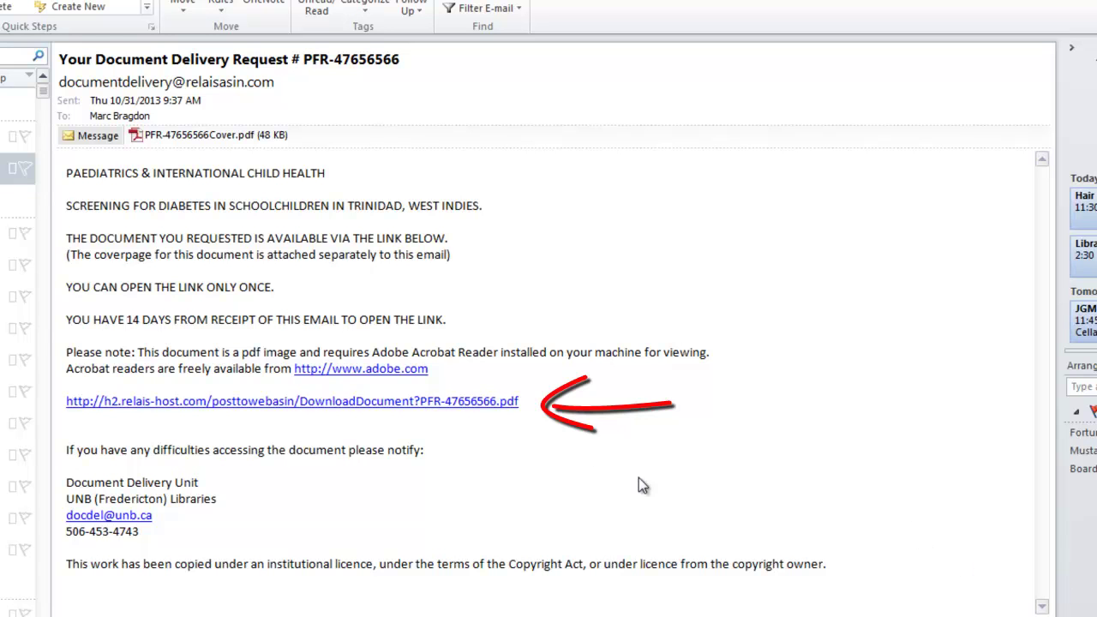
Open the DownloadDocument PDF link in the Relais delivery e-mail
{"action": "left_click", "coordinate": [445, 401]}
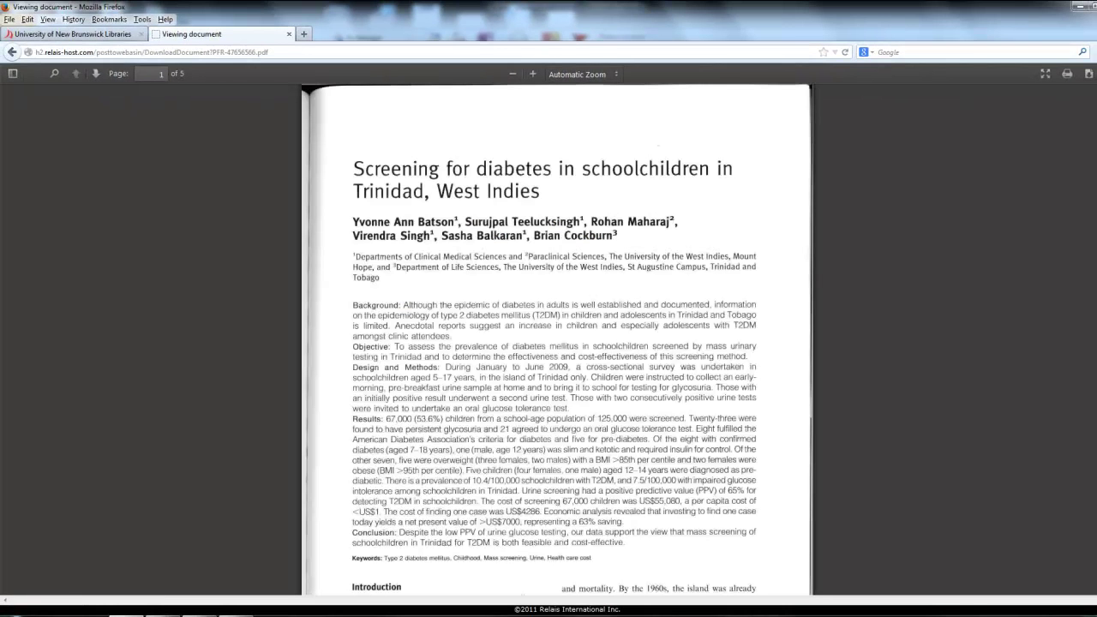
Save the article PDF to the computer and go back to the UNB Libraries homepage
{"action": "left_click", "coordinate": [1090, 75]}
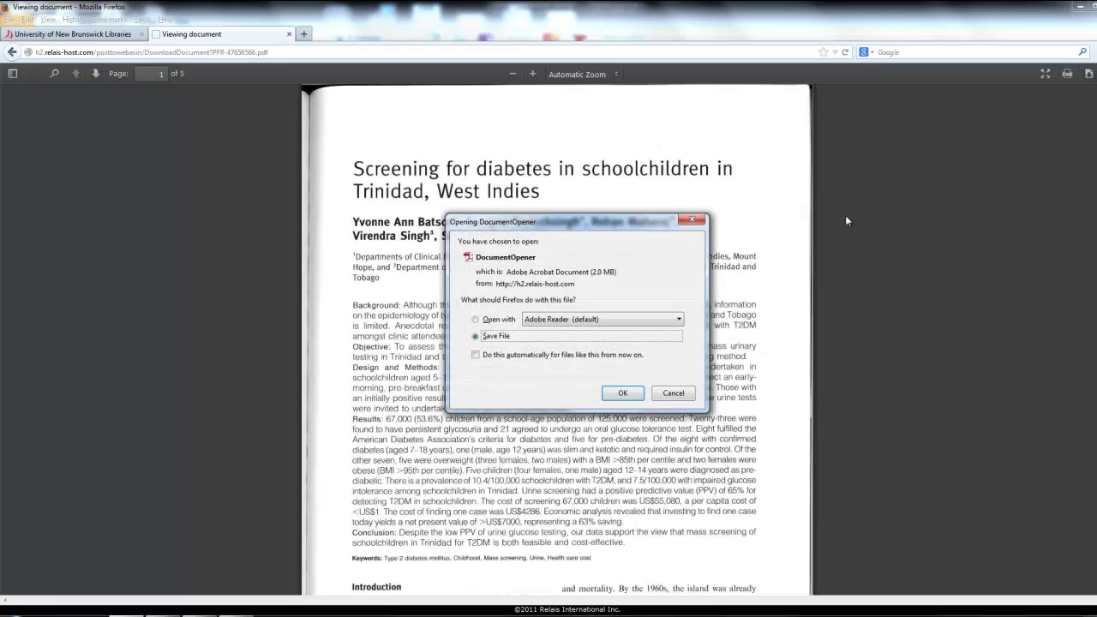
{"action": "left_click", "coordinate": [623, 393]}
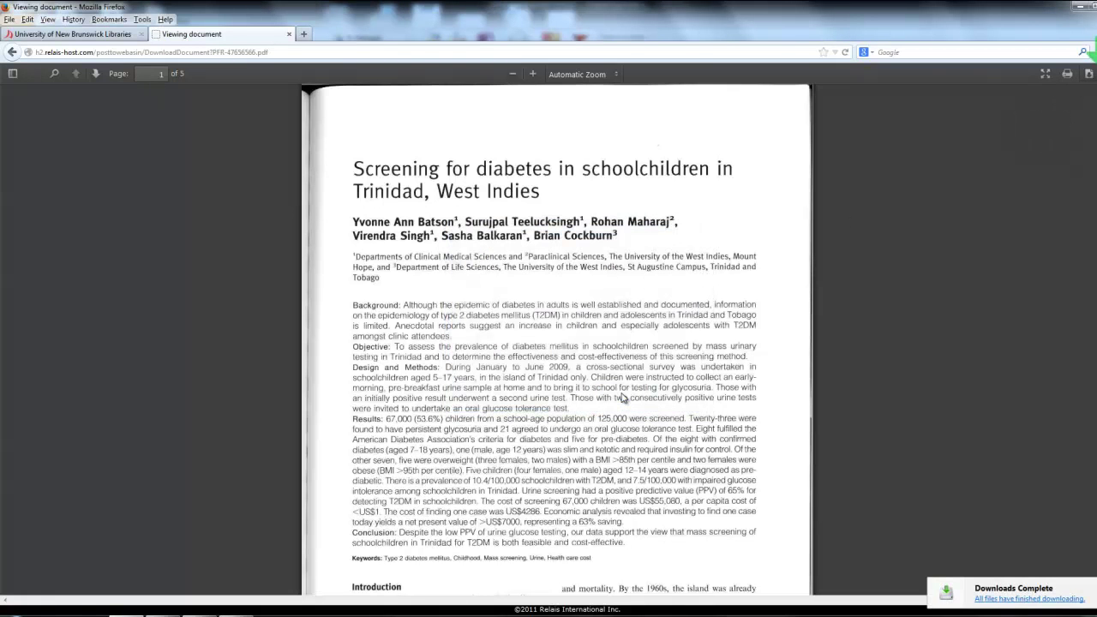
{"action": "left_click", "coordinate": [109, 35]}
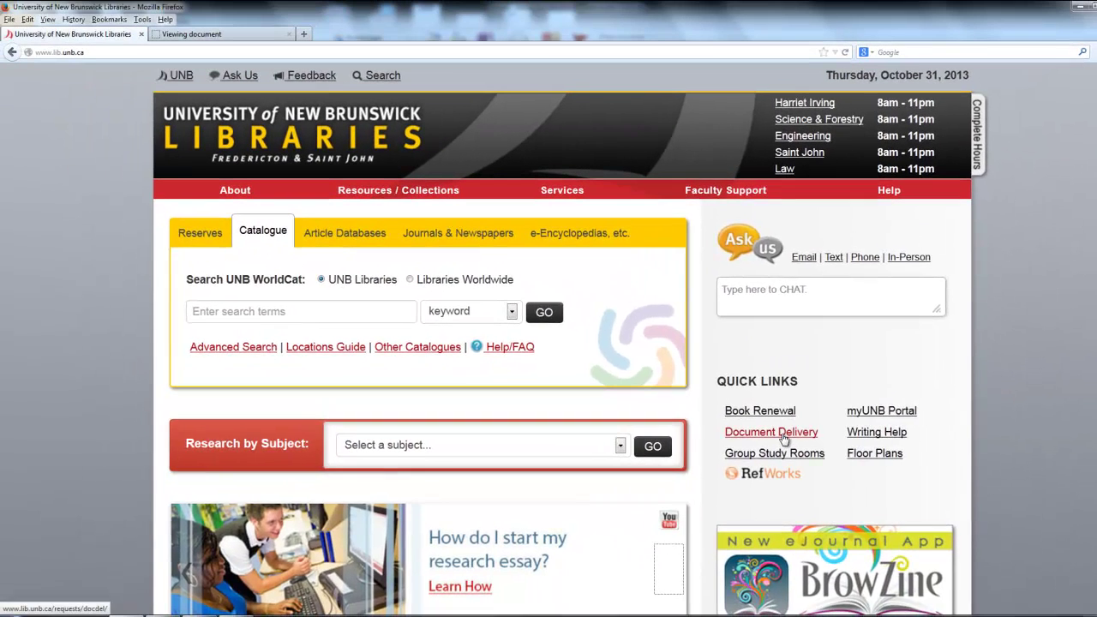
Under Document Delivery, tick 'I understand there may be costs' and choose I Agree
{"action": "left_click", "coordinate": [739, 425]}
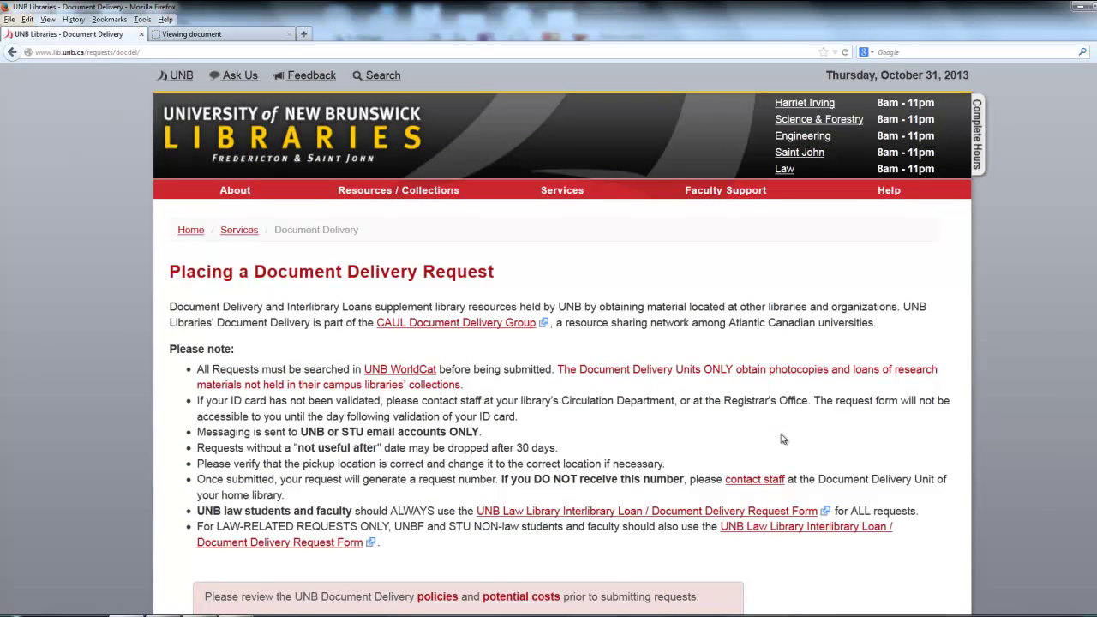
{"action": "scroll", "coordinate": [782, 439], "scroll_direction": "down", "scroll_amount": 4}
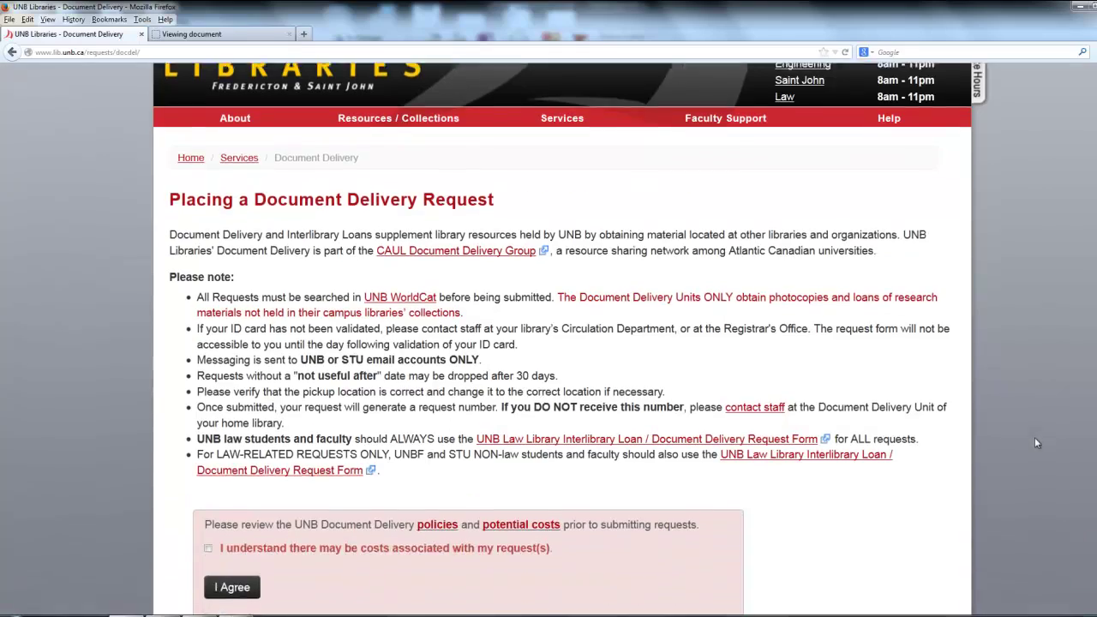
{"action": "left_click", "coordinate": [208, 444]}
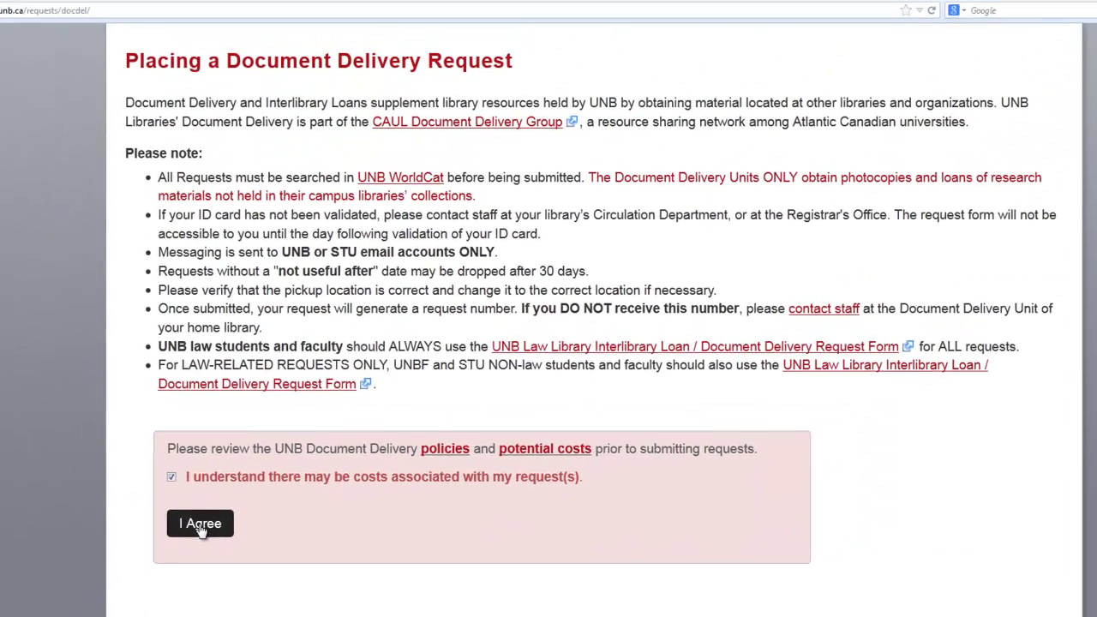
{"action": "left_click", "coordinate": [199, 525]}
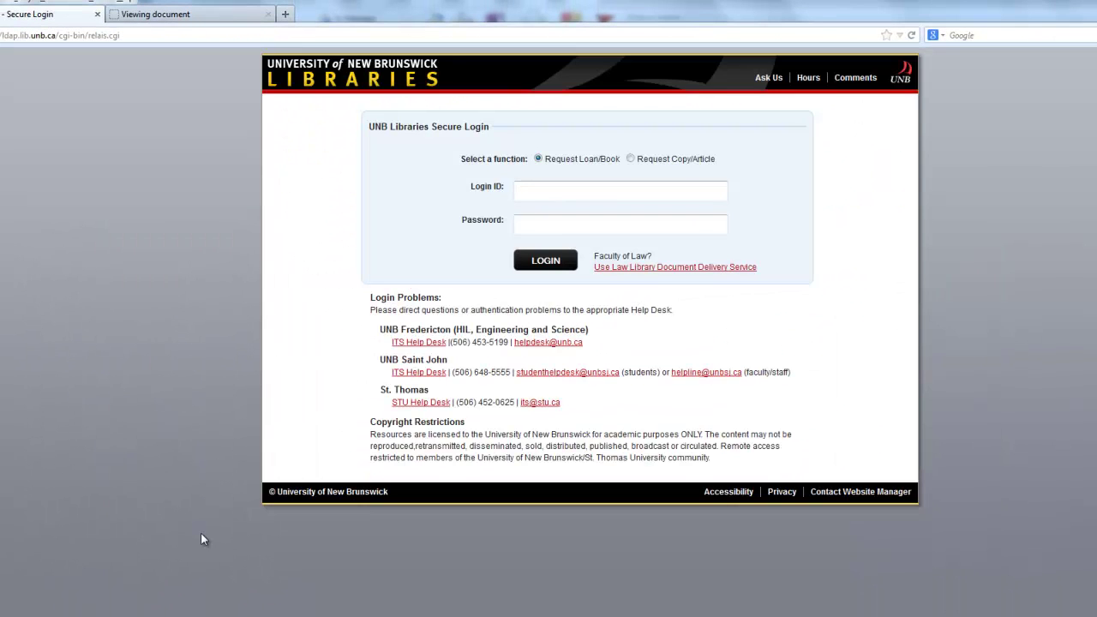
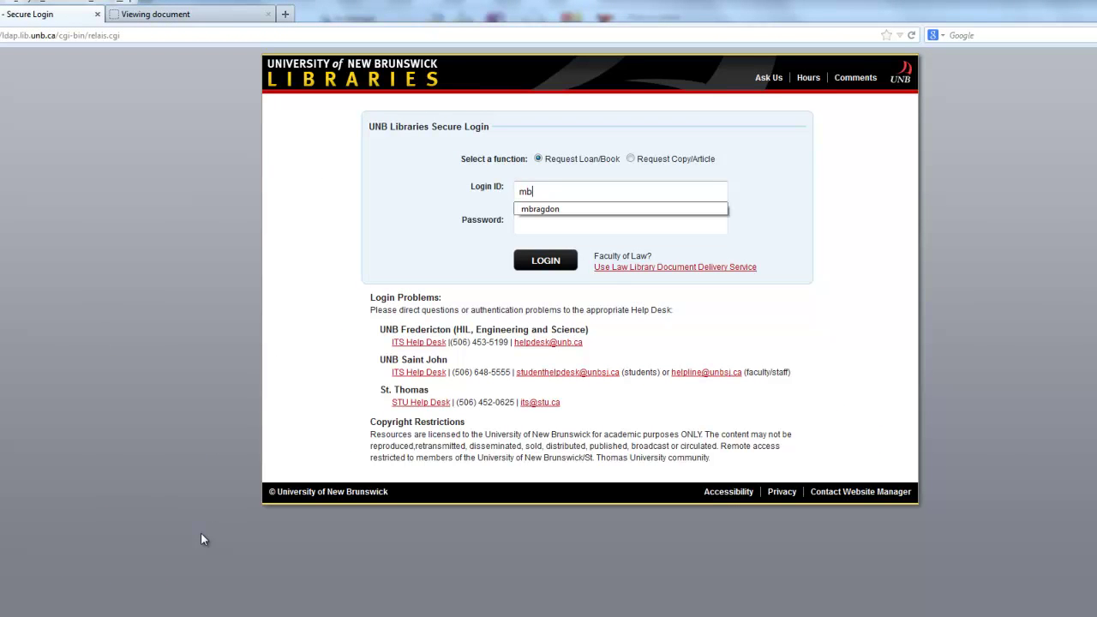
Enter your login ID and password for a Request Loan/Book sign-in
{"action": "key", "text": "Tab"}
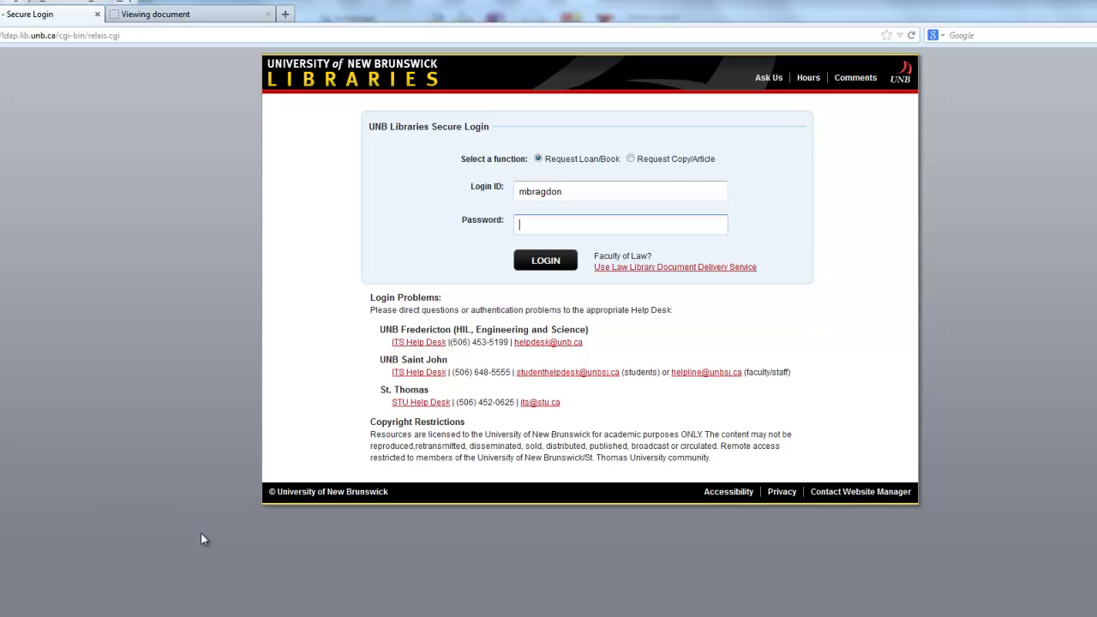
{"action": "type", "text": "••••••••••••••••"}
Log in to Relais and look through the empty Book Request form
{"action": "left_click", "coordinate": [559, 259]}
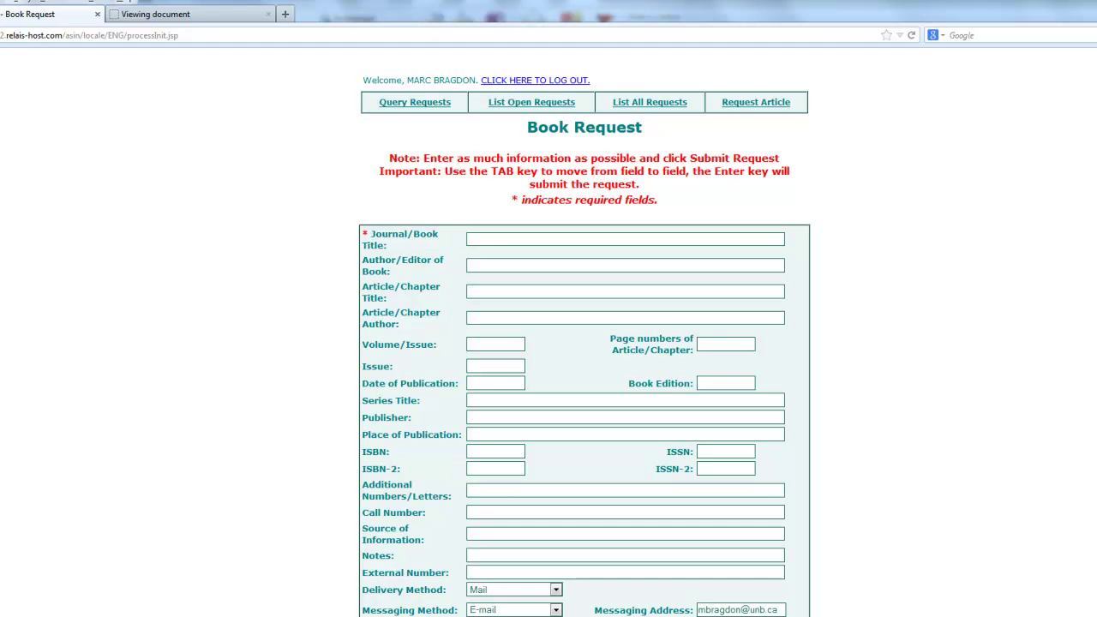
{"action": "scroll", "coordinate": [585, 343], "scroll_direction": "down", "scroll_amount": 2}
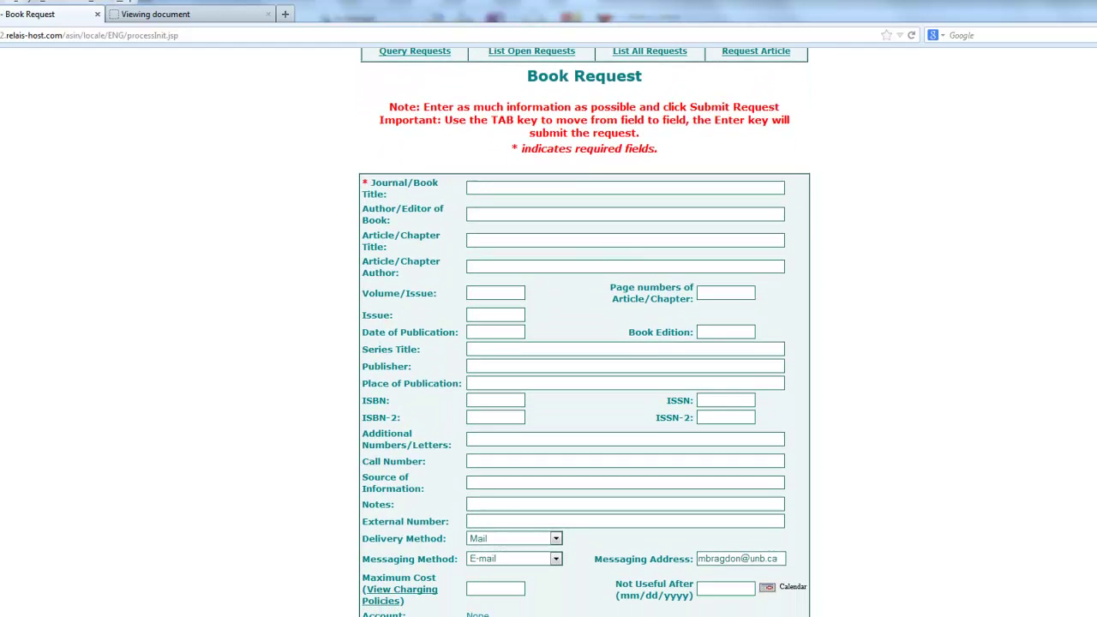
{"action": "scroll", "coordinate": [584, 343], "scroll_direction": "down", "scroll_amount": 1}
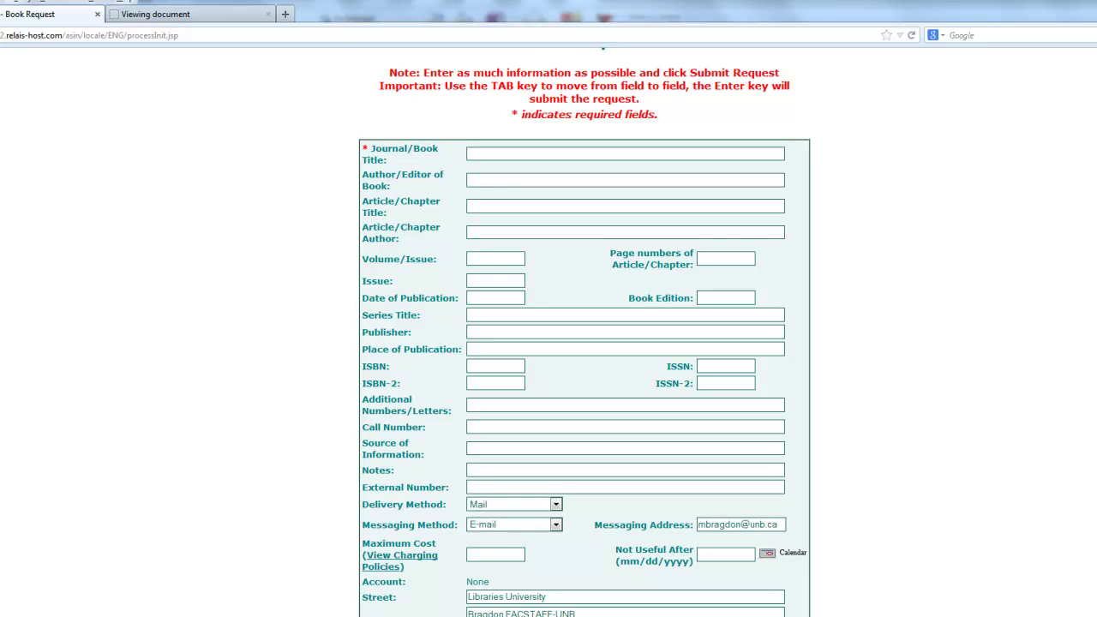
{"action": "scroll", "coordinate": [585, 343], "scroll_direction": "down", "scroll_amount": 1}
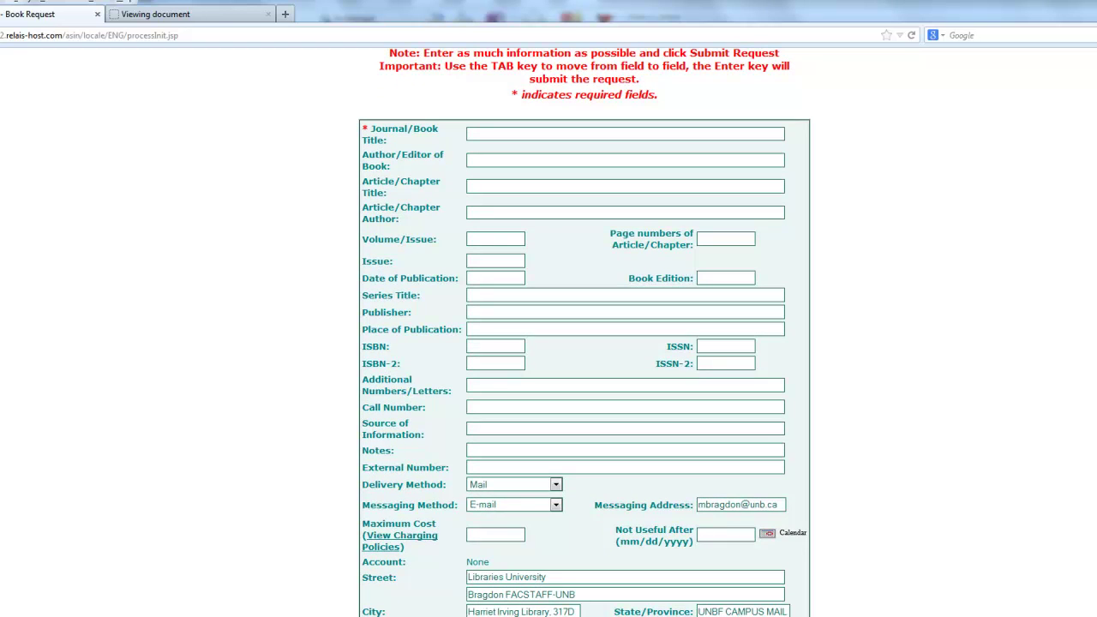